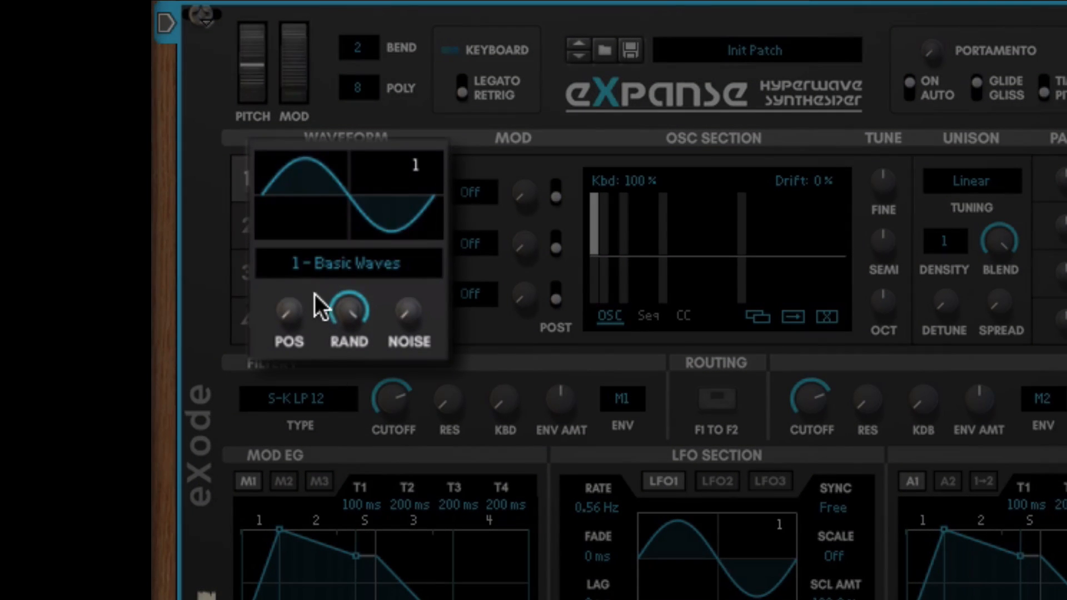
Step: Sweep oscillator 1's wave position, settle it at 128, and raise the amount of its first modulation slot
left_click_drag(291, 320, 285, 195)
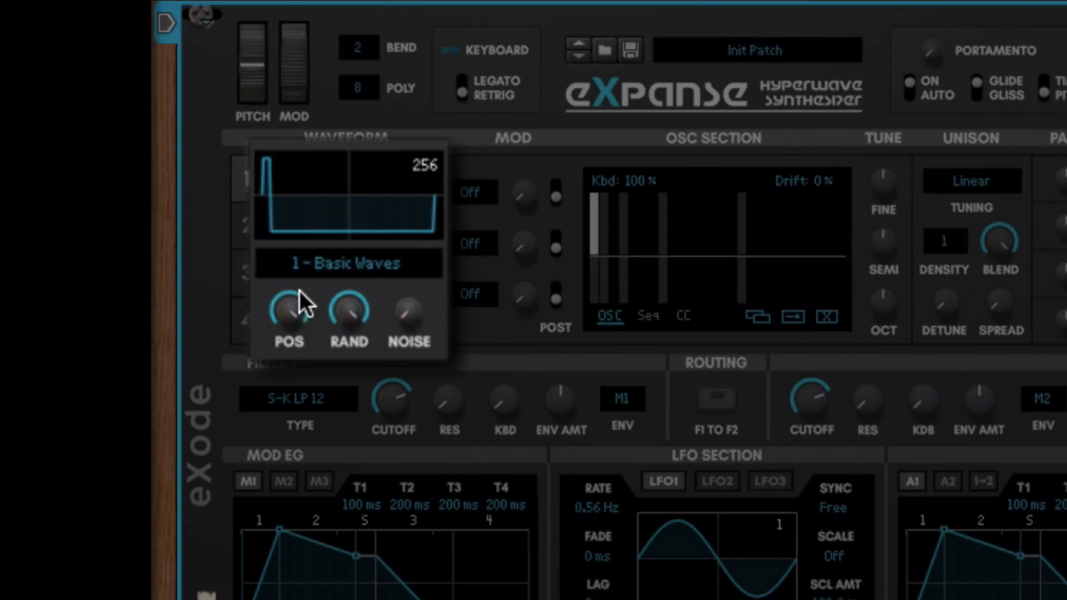
left_click(298, 308, "super")
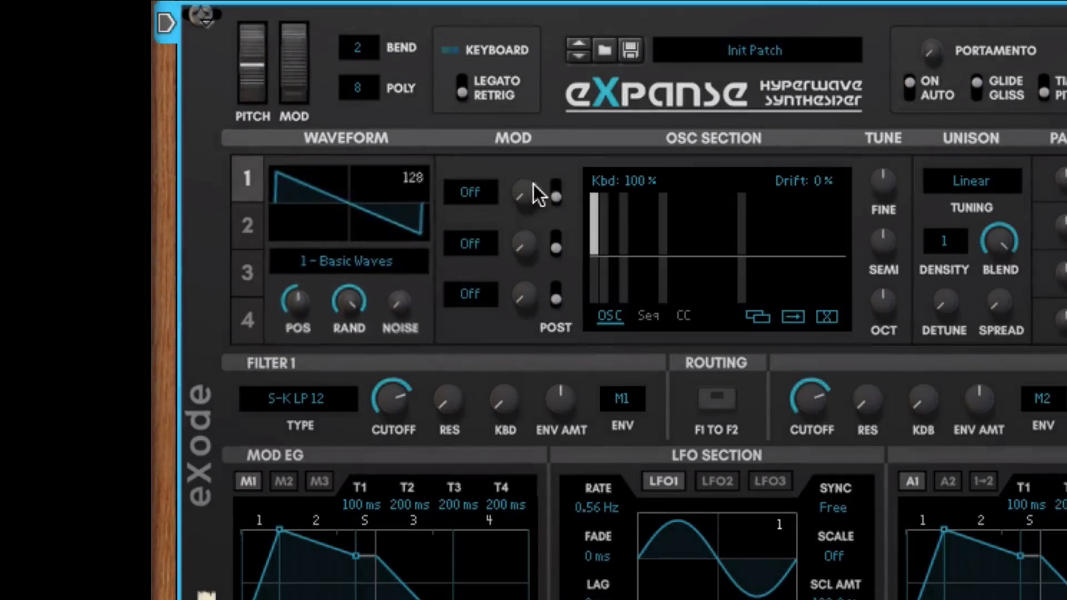
left_click_drag(527, 184, 526, 148)
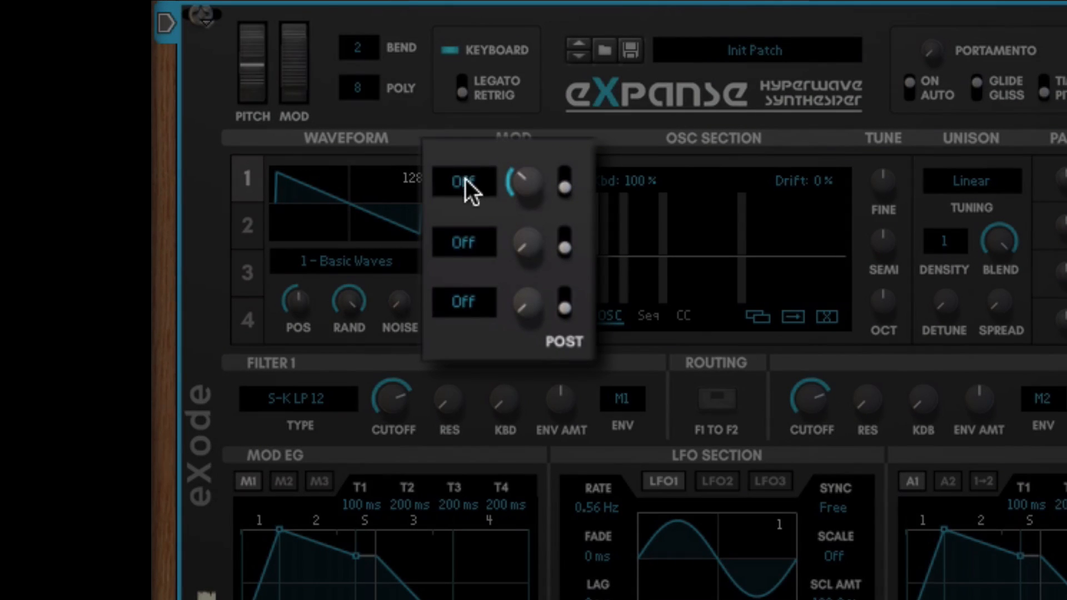
Step: Try other modulation types in oscillator 1's first slot and raise the second and third bars in the oscillator display
mouse_move(483, 156)
left_mouse_down()
mouse_move(499, 0)
mouse_move(476, 148)
left_mouse_up()
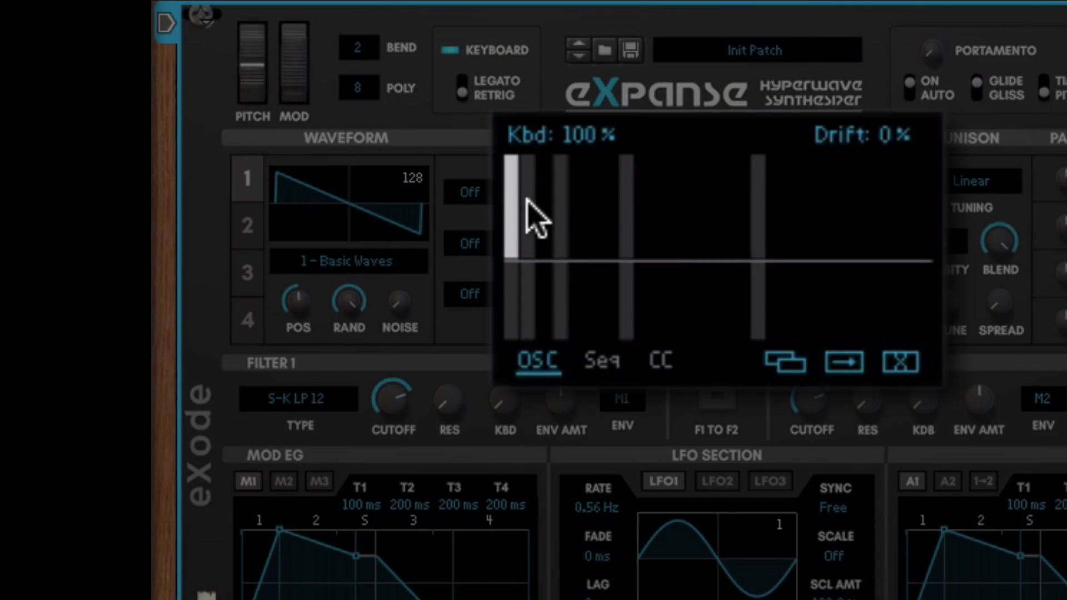
left_click_drag(528, 197, 556, 205)
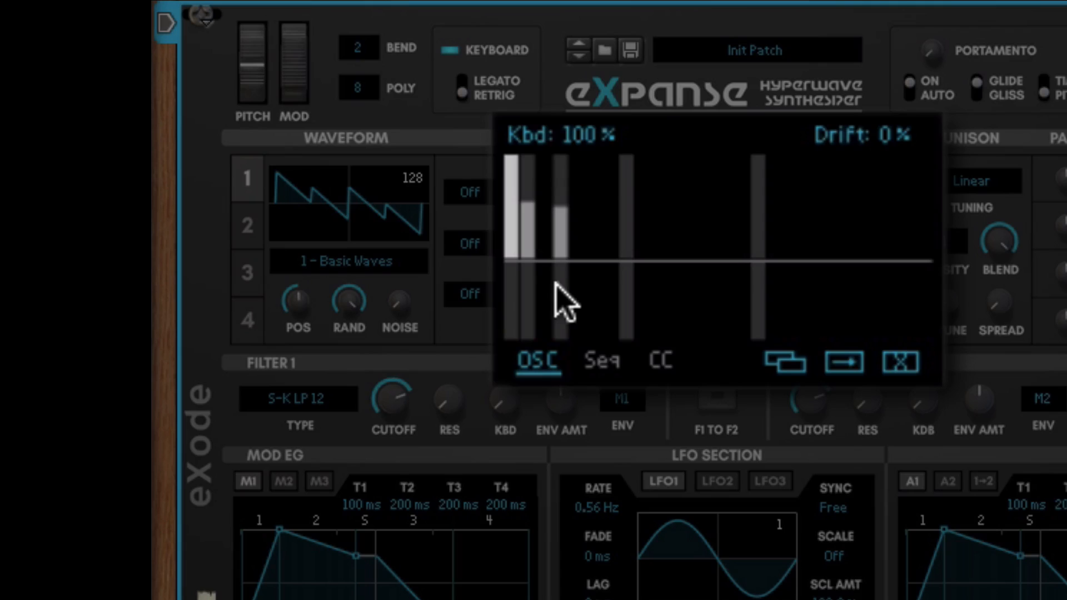
mouse_move(554, 283)
left_mouse_down()
mouse_move(552, 333)
mouse_move(522, 297)
mouse_move(517, 351)
mouse_move(526, 253)
mouse_move(557, 252)
mouse_move(512, 248)
left_mouse_up()
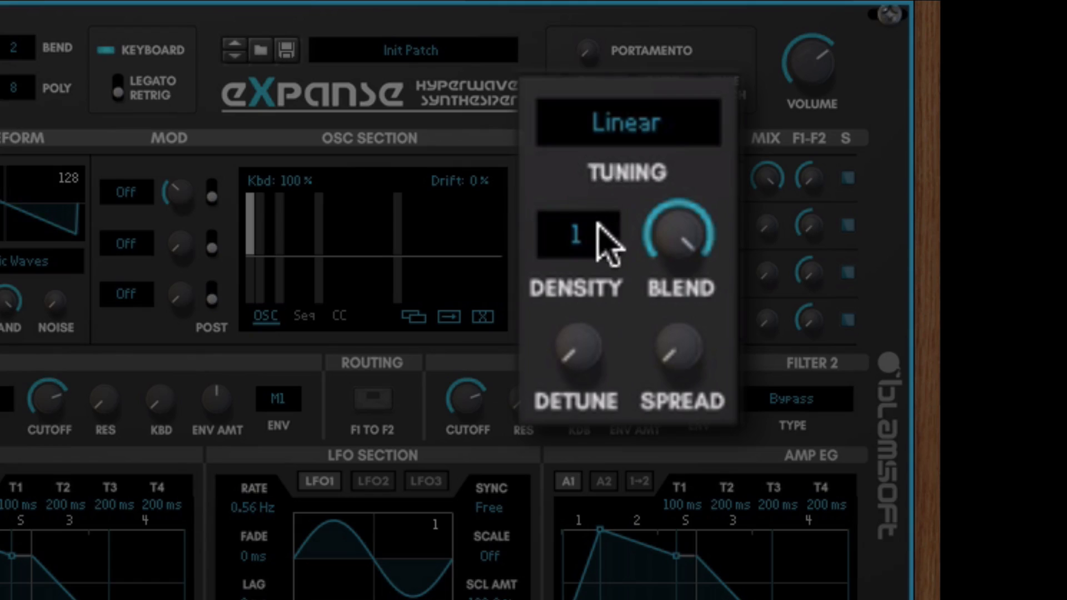
Step: Set oscillator 1's unison density to 3, raise detune and spread, lower the blend, and choose Sqrt tuning
left_click_drag(585, 224, 590, 3)
left_click_drag(579, 335, 584, 268)
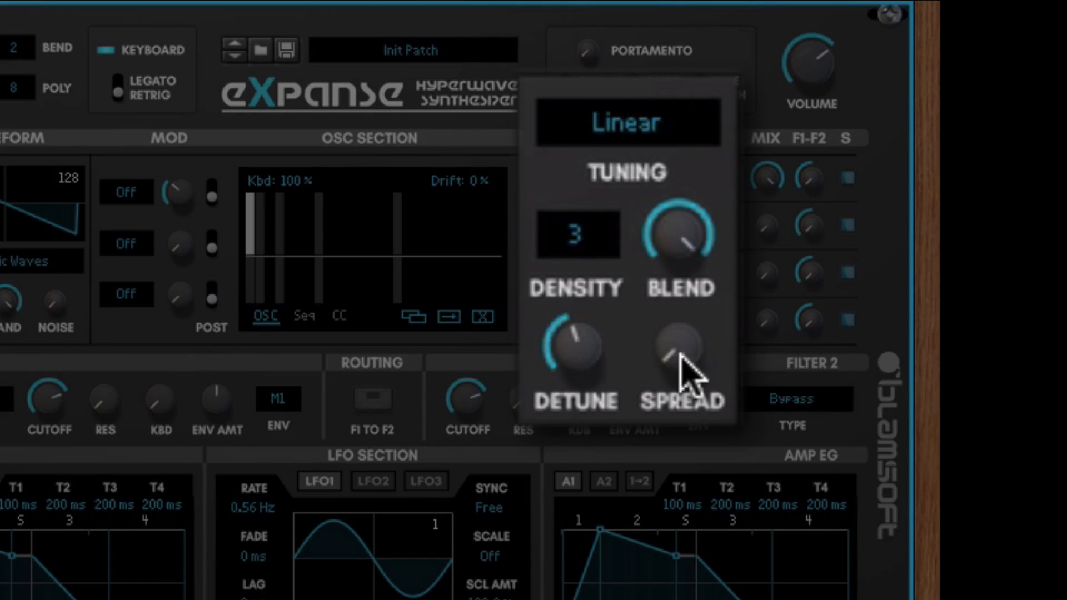
left_click_drag(682, 357, 686, 291)
left_click_drag(691, 238, 690, 282)
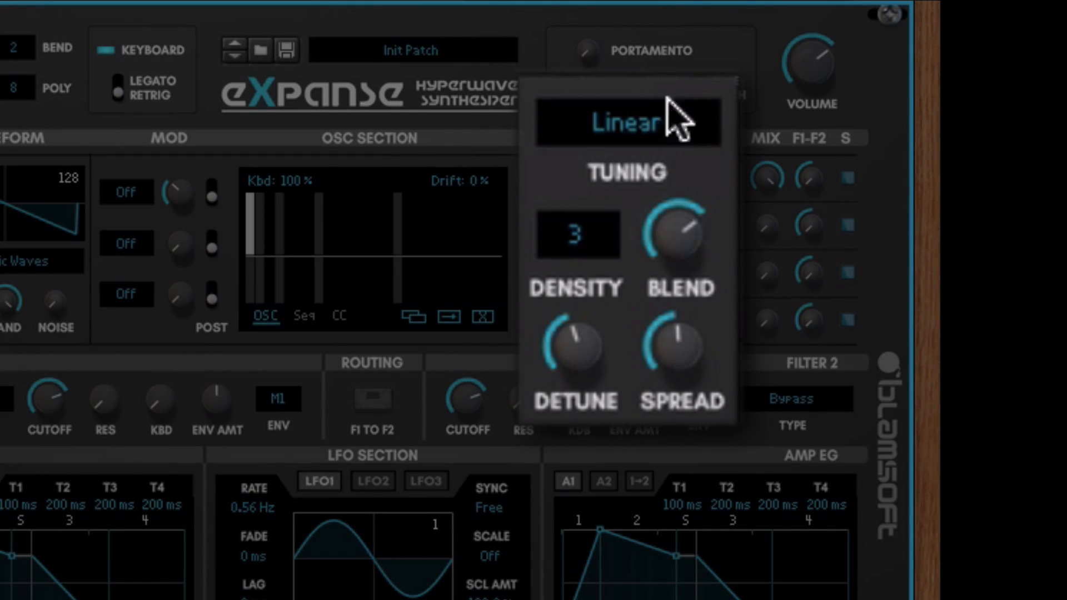
left_click(674, 119)
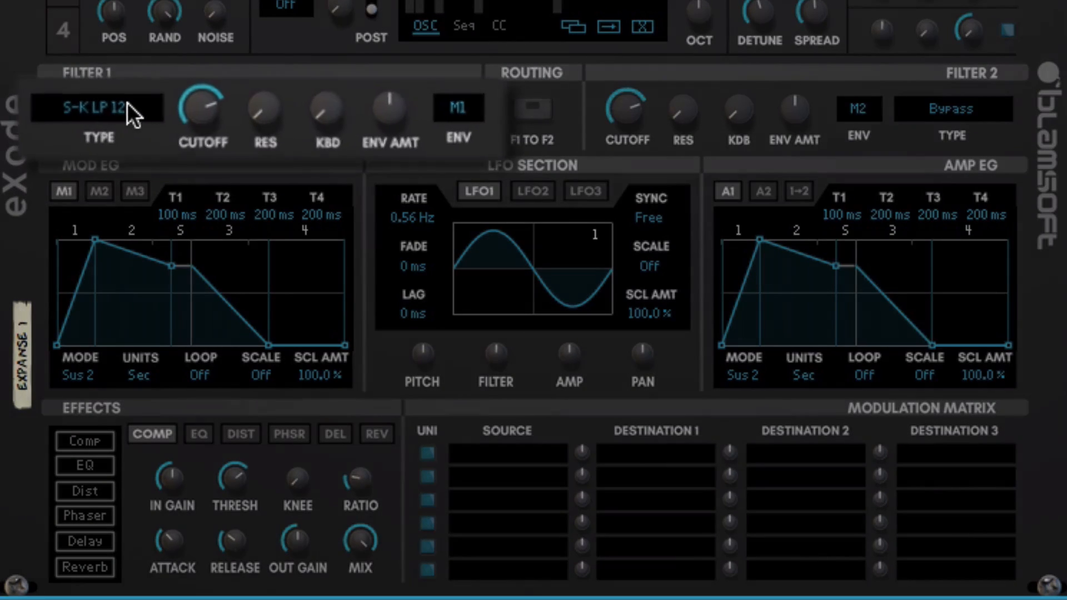
Step: Set Filter 1's type to Comb + and enable the Comp, Dist and Delay effects
left_click_drag(119, 112, 160, 0)
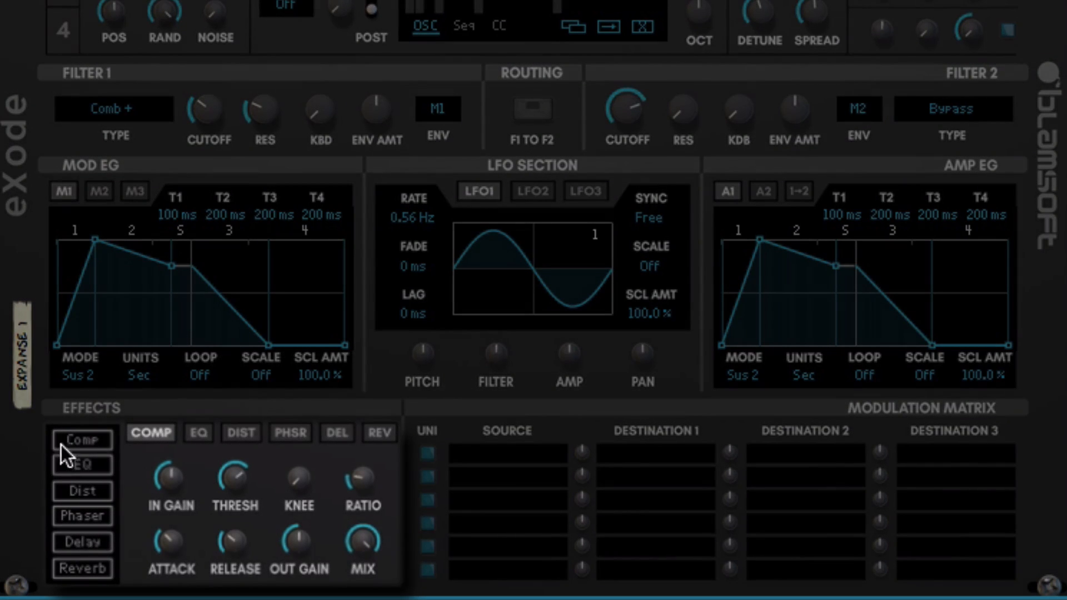
left_click(95, 493)
left_click(106, 541)
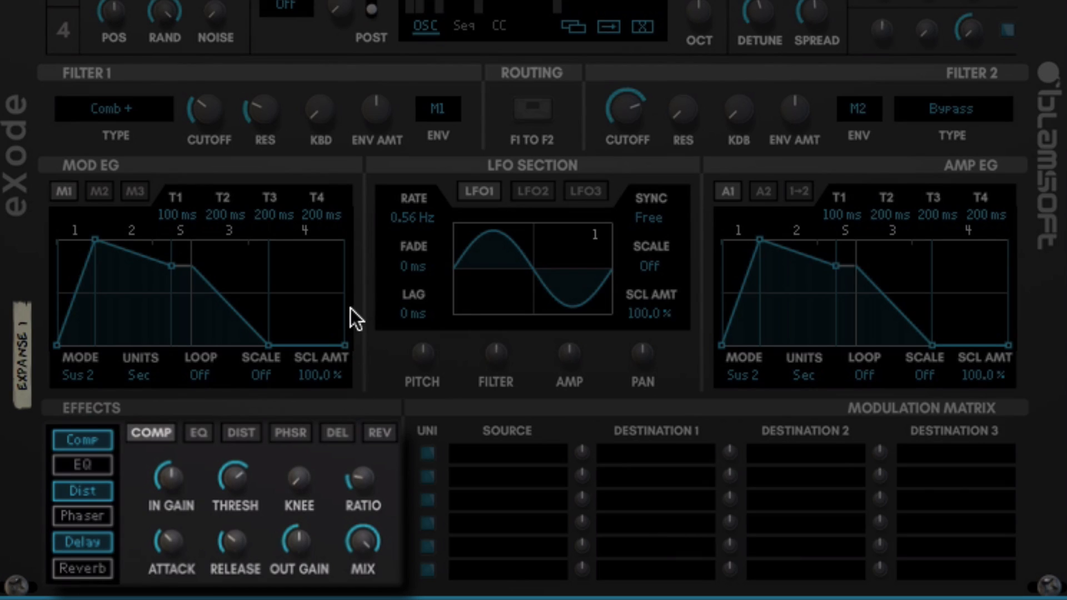
Step: Look through the settings pages of the EQ, distortion, phaser, delay and reverb effects
left_click(201, 436)
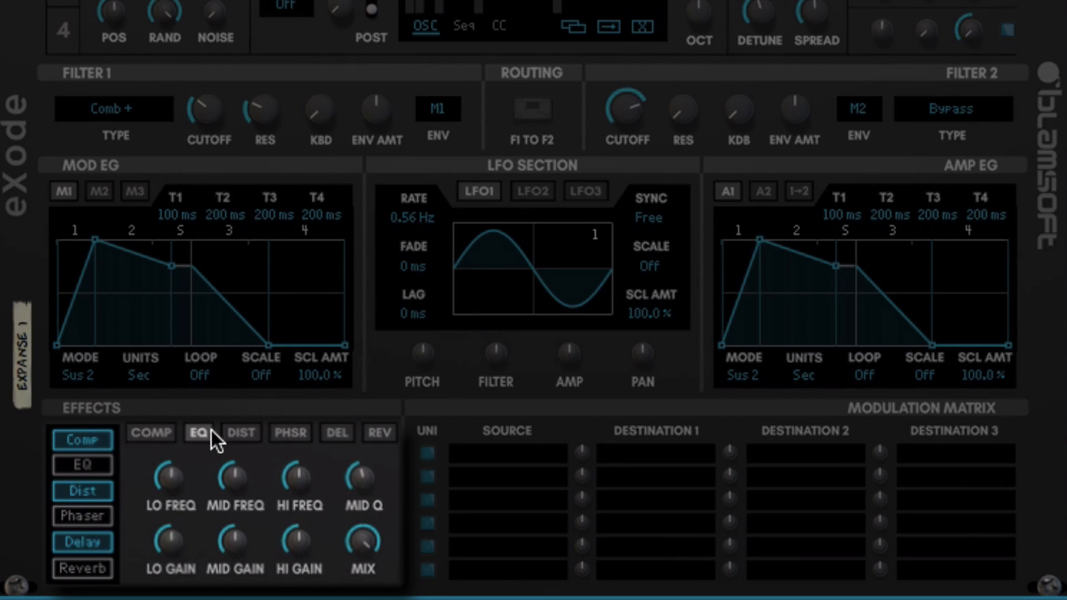
left_click(245, 434)
left_click(304, 436)
left_click(349, 437)
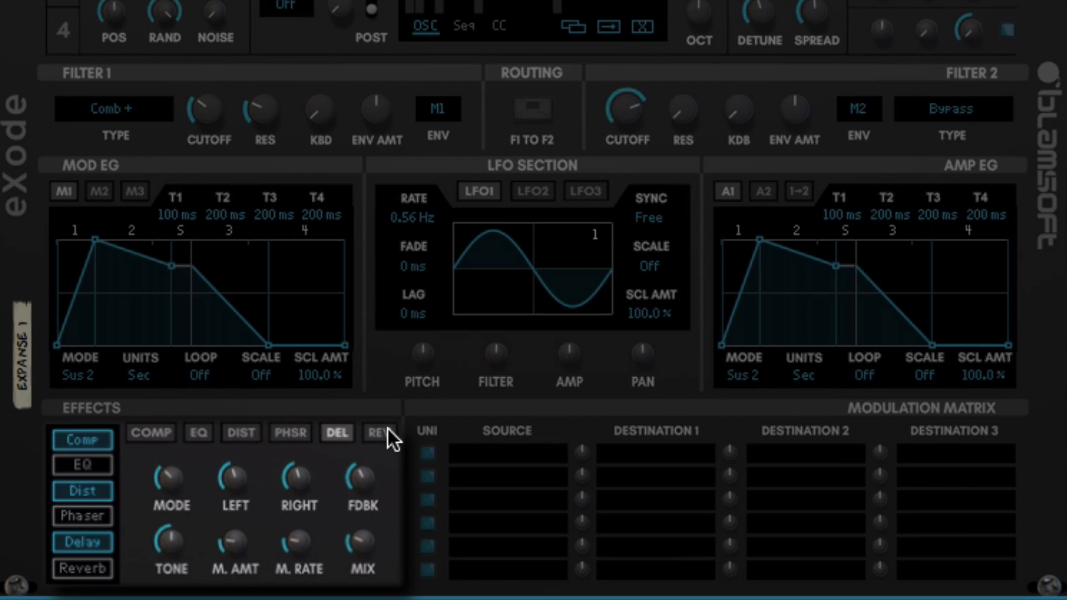
left_click(388, 432)
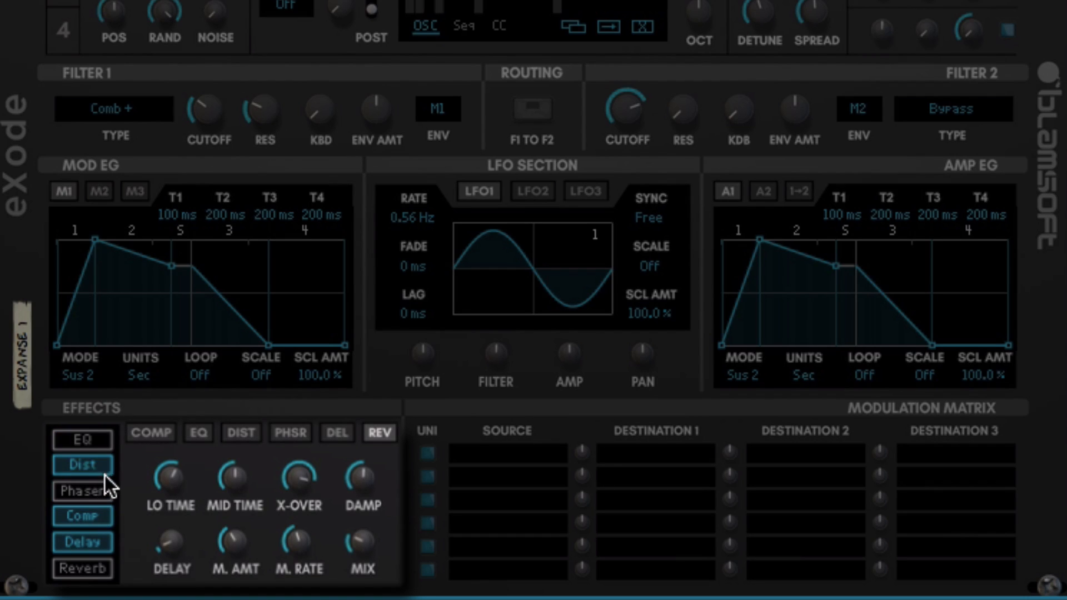
Step: Reorder the effects chain to EQ, Phaser, Delay, Dist, Comp, Reverb, with EQ enabled
left_click_drag(88, 500, 88, 484)
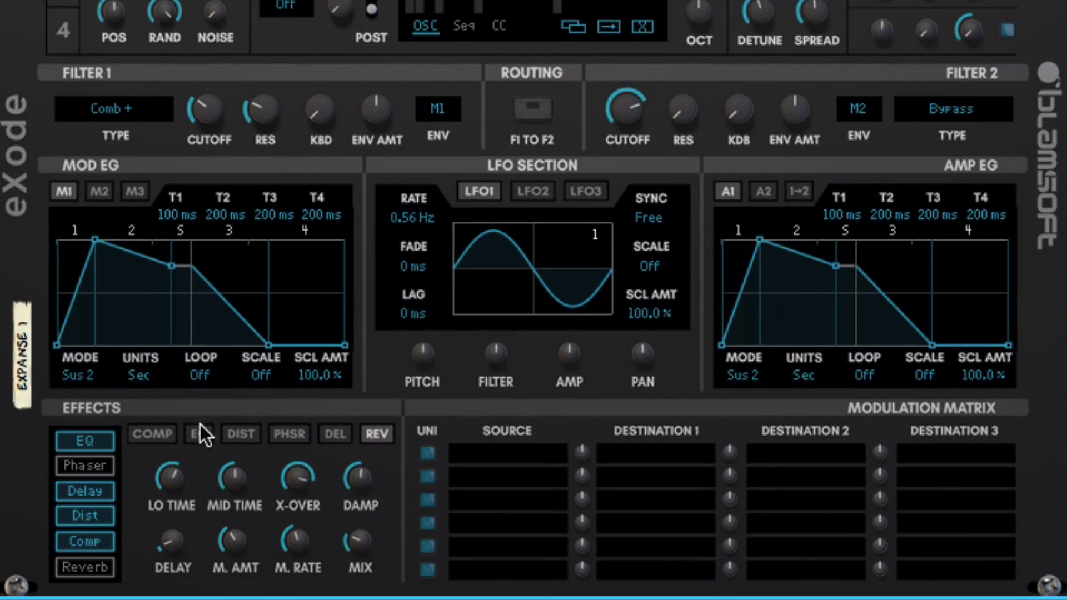
Step: Inspect the effects and sidechain inputs on the synth's rear side and return to the front
scroll(306, 518, "up", 3)
key("Tab")
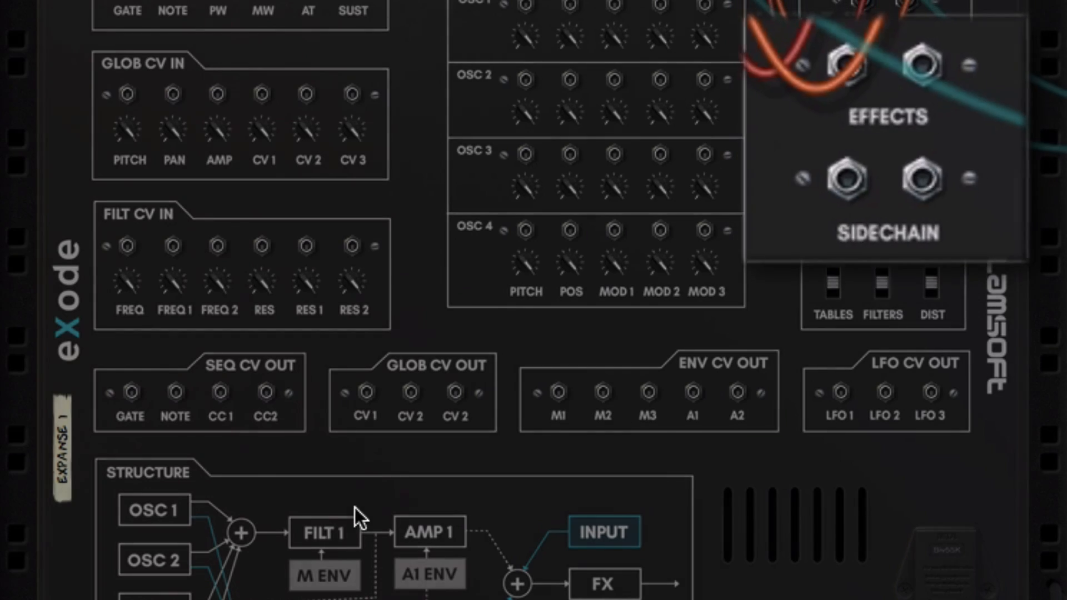
key("Tab")
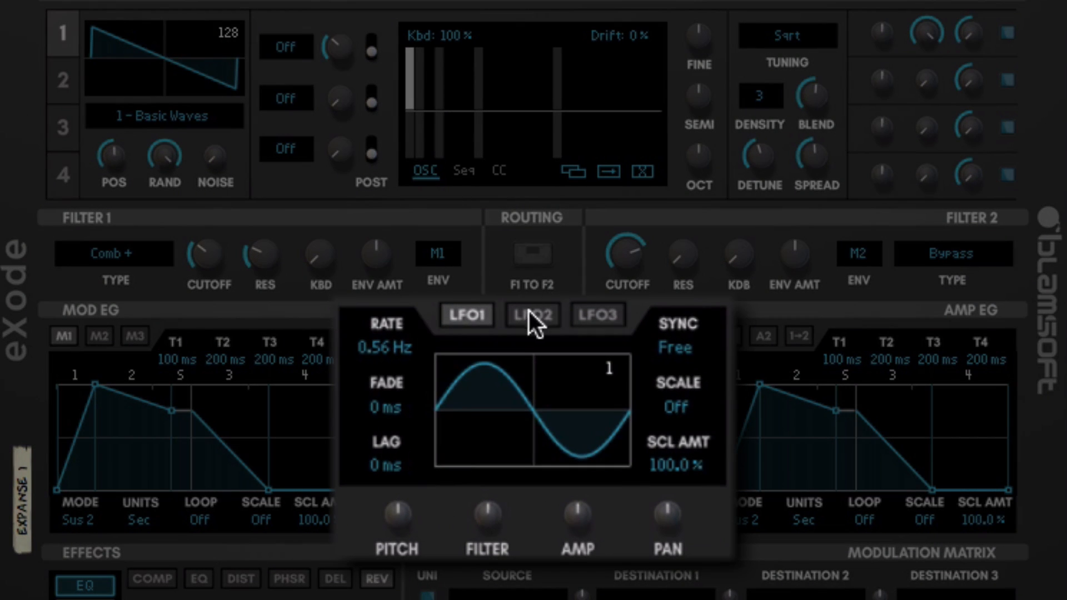
Step: Set LFO 2 to waveform 21 and raise its modulation amount for oscillator 1's position
left_click(531, 315)
left_click_drag(552, 409, 716, 119)
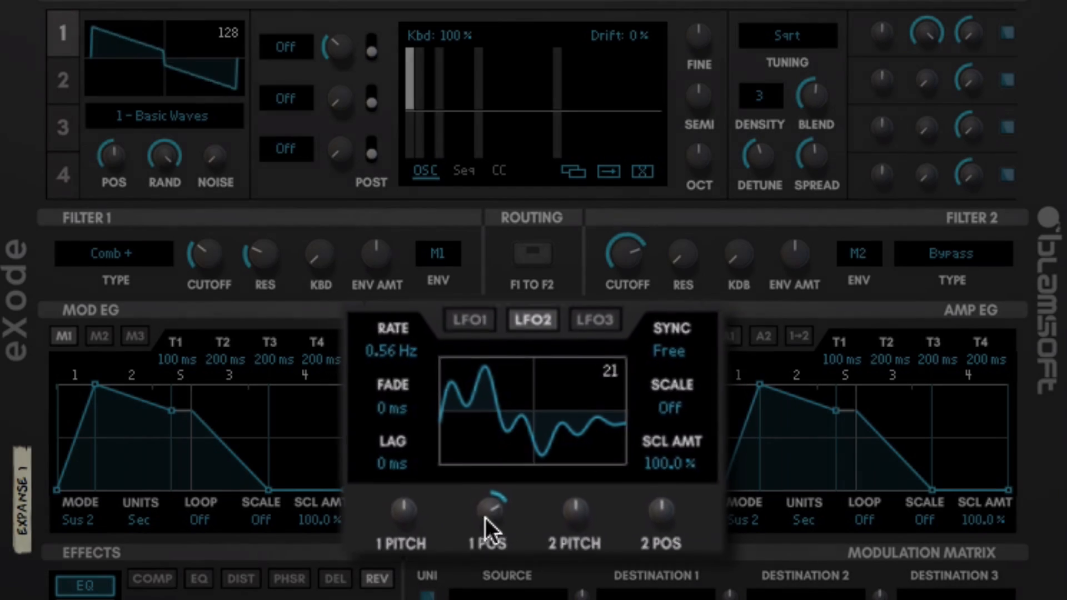
Step: Reshape amp envelope A1 to about 491 ms for T1, 15.9 s for T2 and 4.34 s for T4
left_click_drag(836, 349, 849, 275)
left_click_drag(900, 338, 917, 111)
left_click_drag(1008, 346, 982, 235)
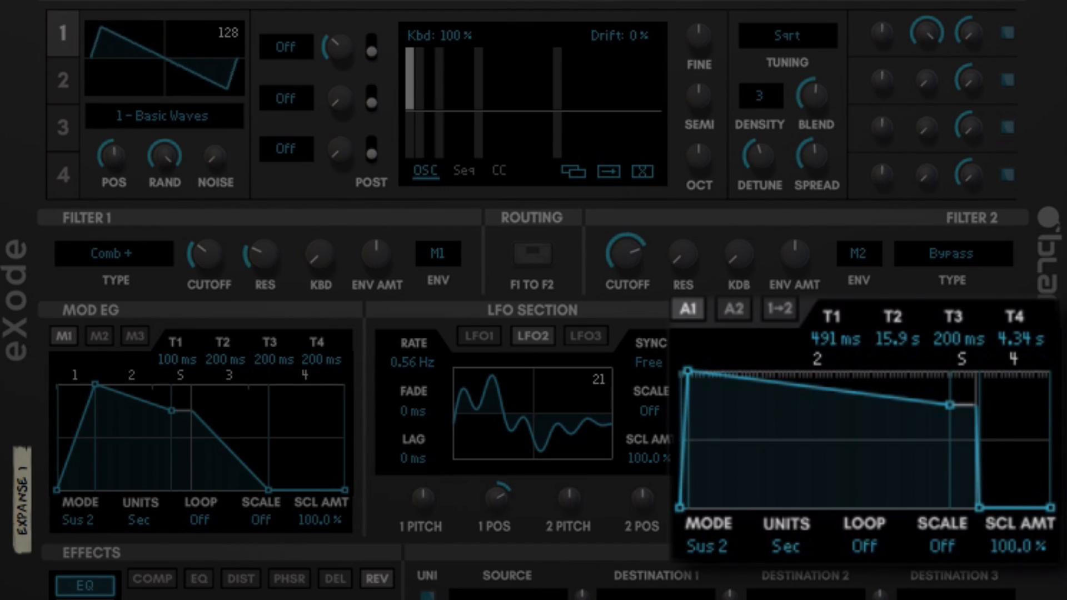
Step: Browse the available sources for the first row of the modulation matrix
left_click(482, 597)
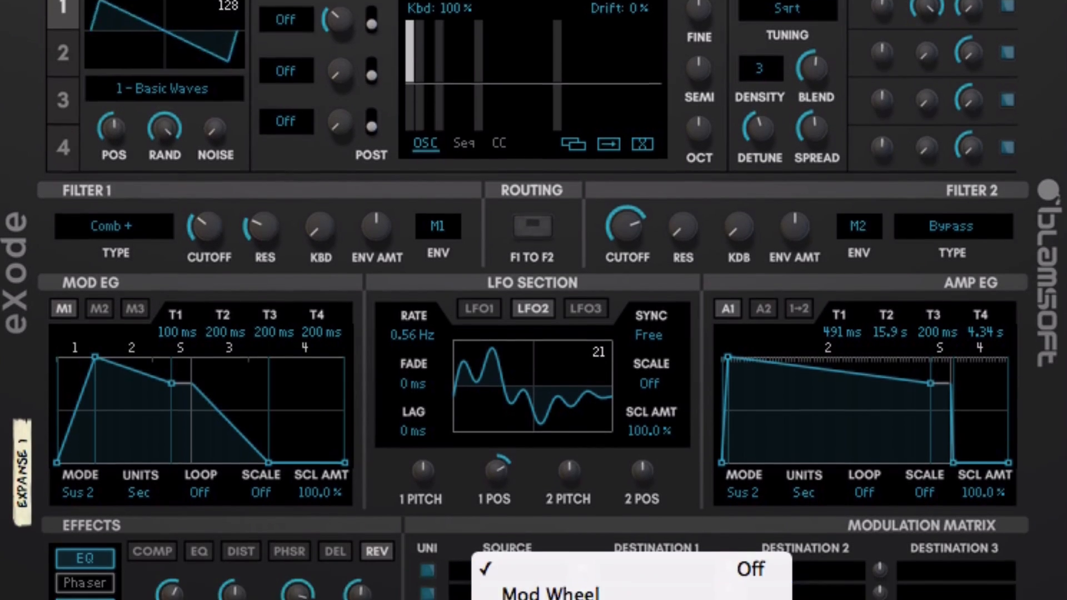
scroll(632, 517, "down", 15)
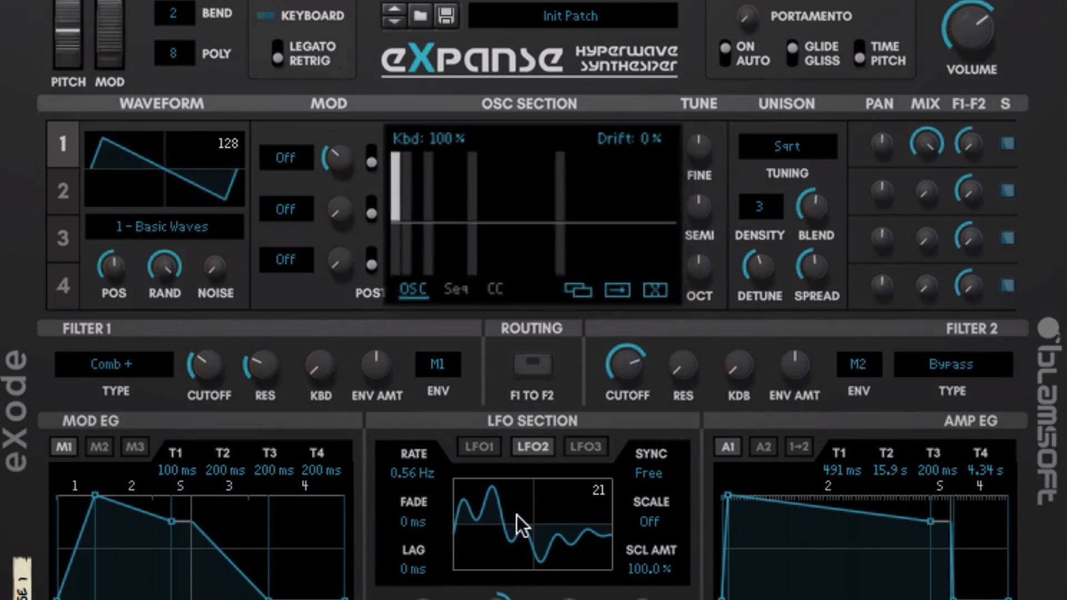
Step: Examine steps 1-8 and 9-16 of the note sequencer and of the CC sequencer
left_click(464, 282)
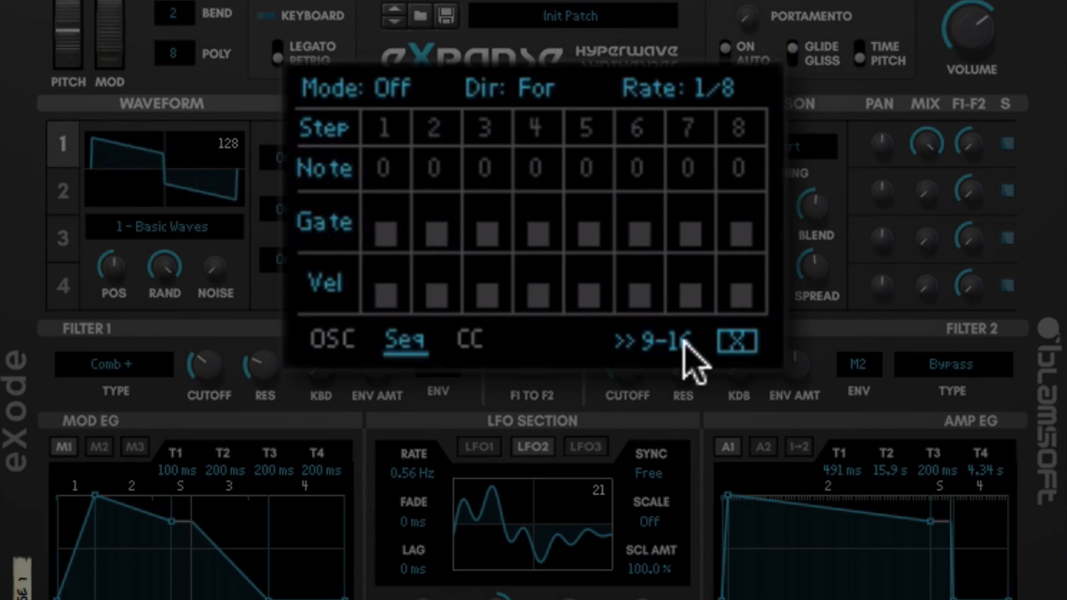
left_click(649, 341)
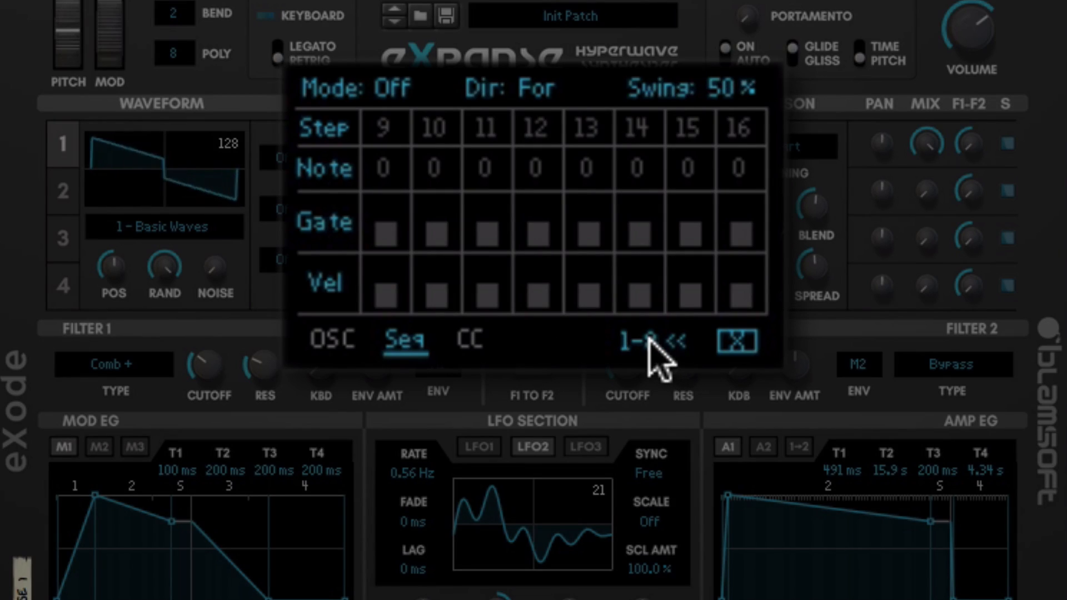
left_click(649, 340)
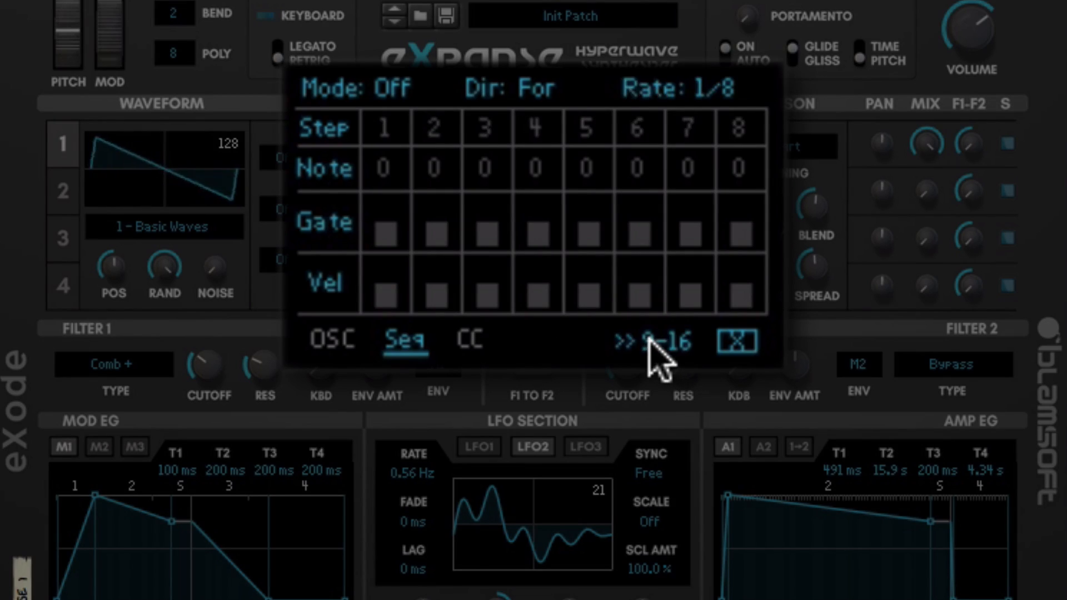
left_click(470, 345)
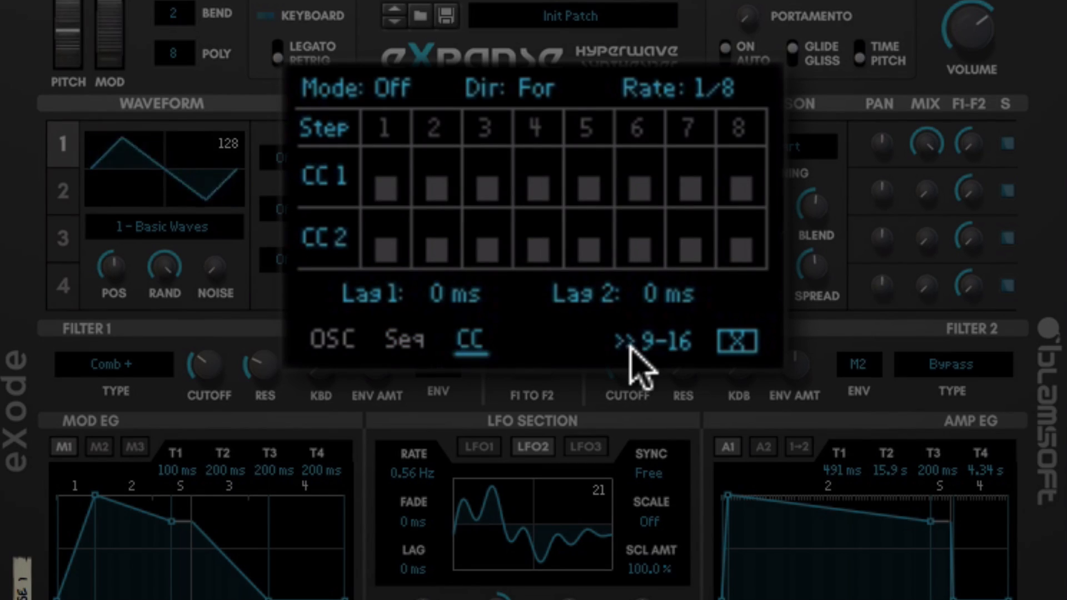
left_click(633, 350)
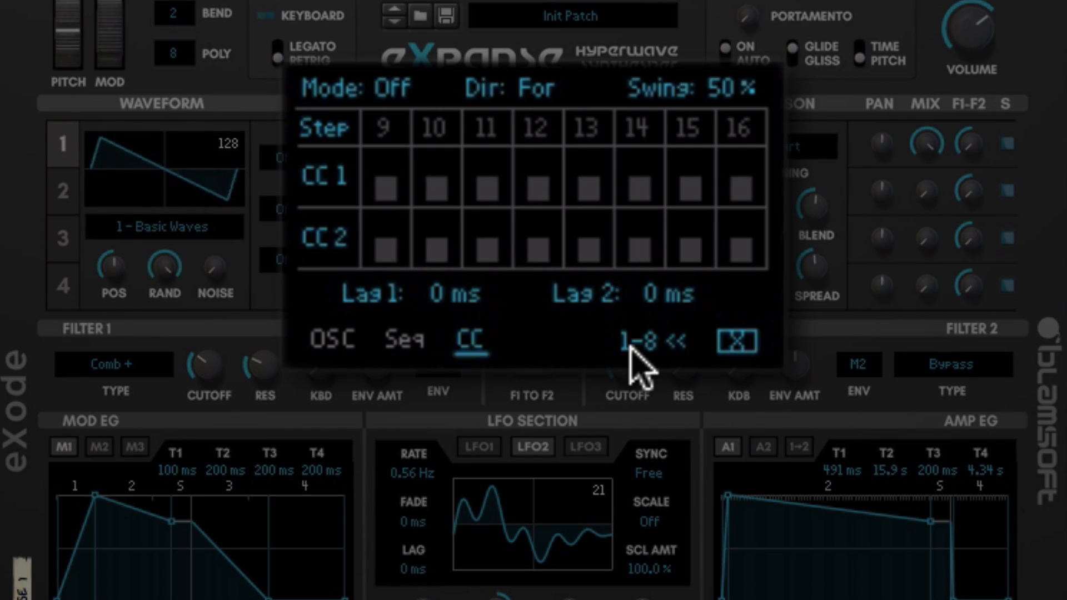
left_click(633, 351)
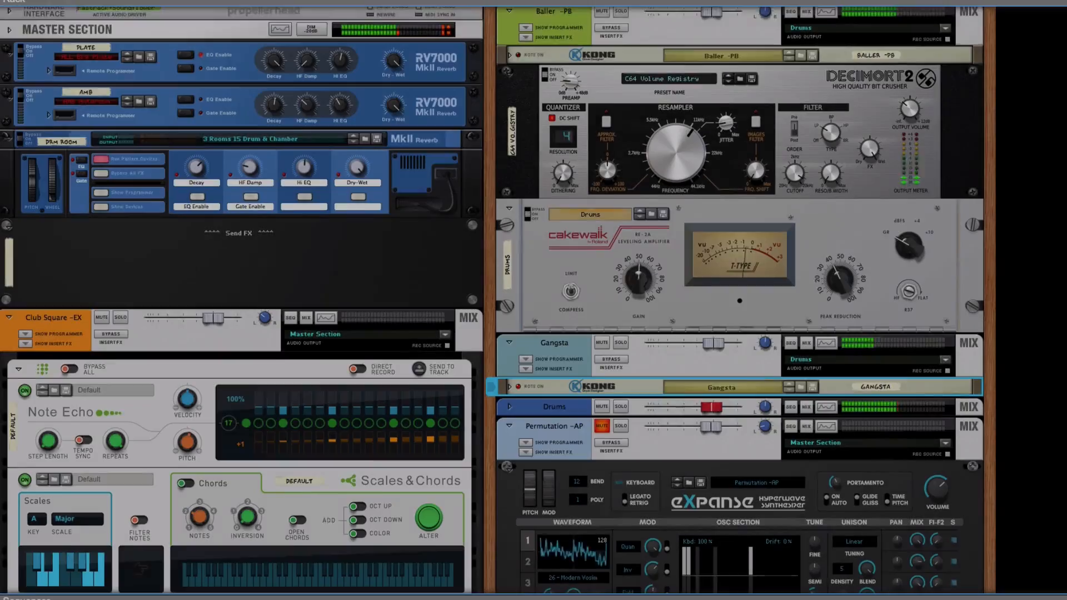
Step: Look through the song's rack down to the Club Square -EX and Permutation -AP synths
scroll(489, 300, "down", 3)
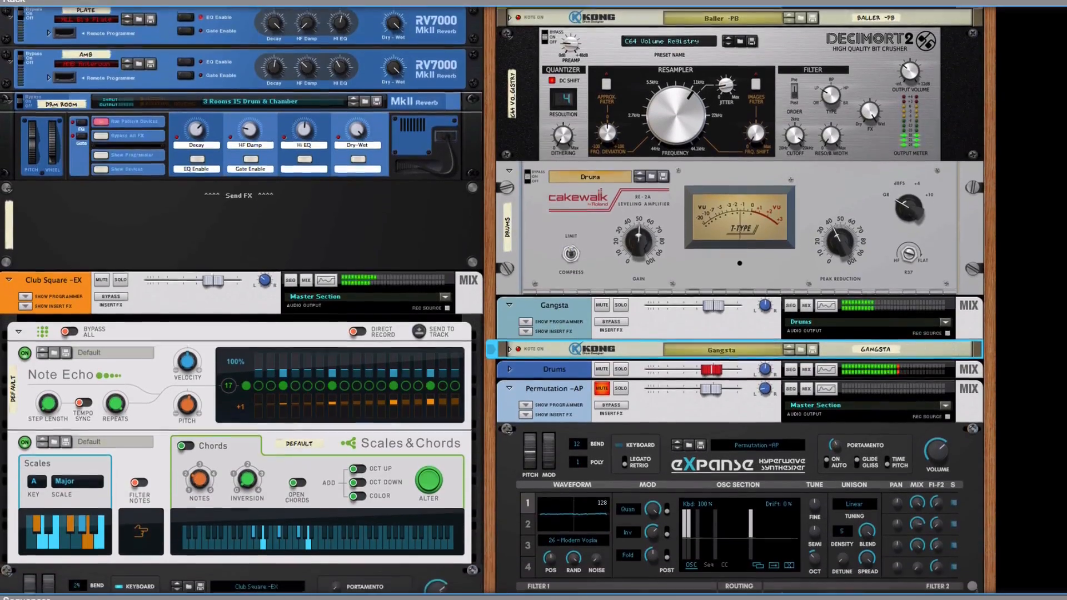
scroll(489, 300, "down", 3)
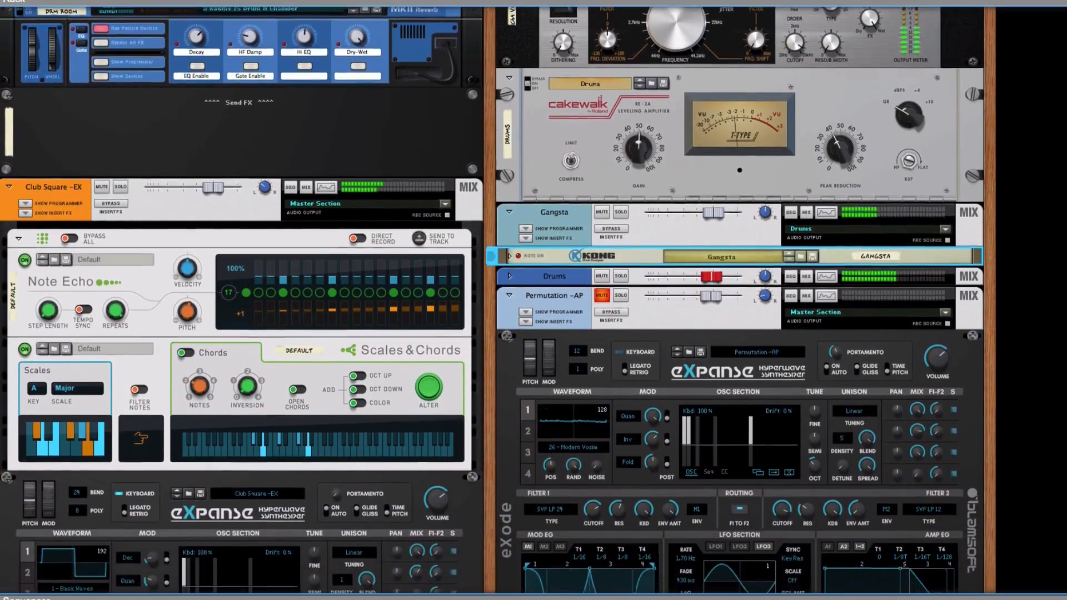
scroll(489, 300, "down", 3)
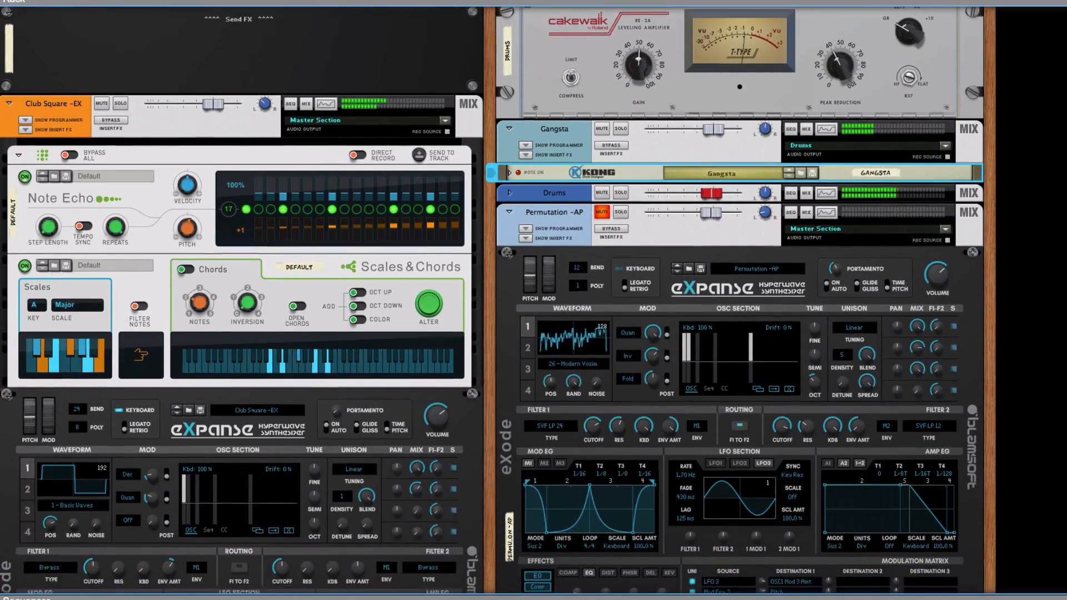